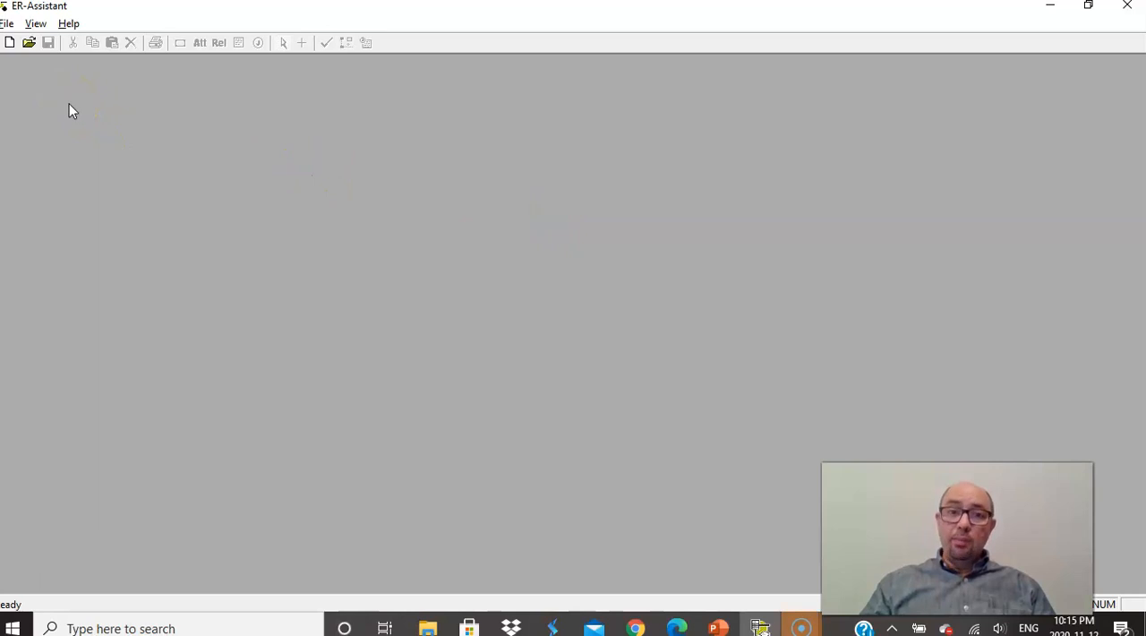
- Create a new diagram document and add a regular entity named DEPARTMENT
click(6, 23)
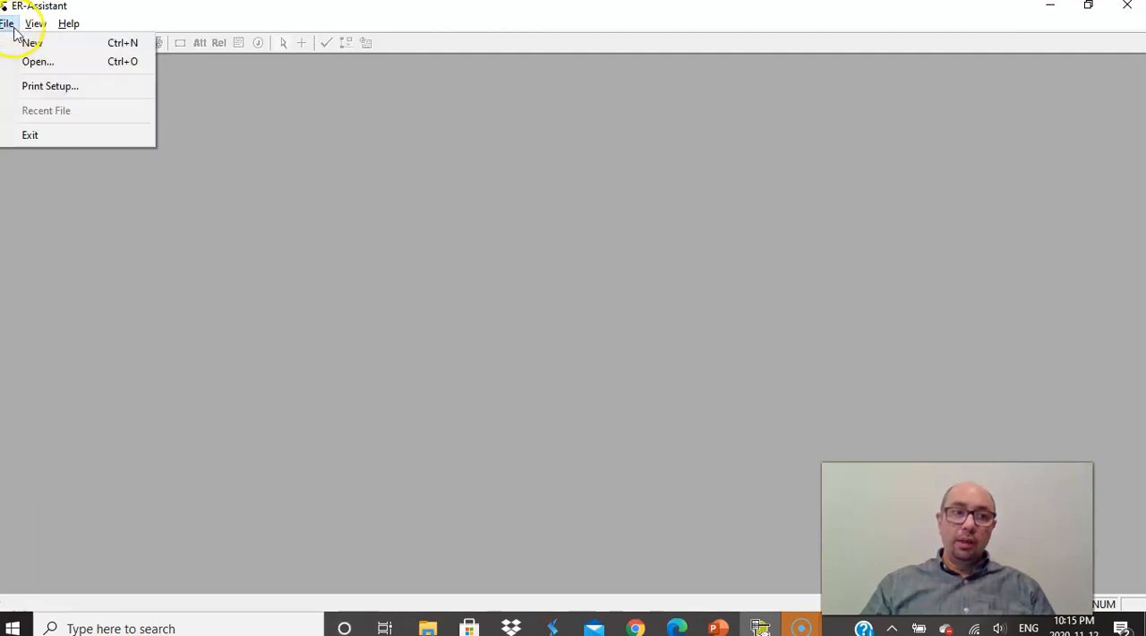
click(32, 45)
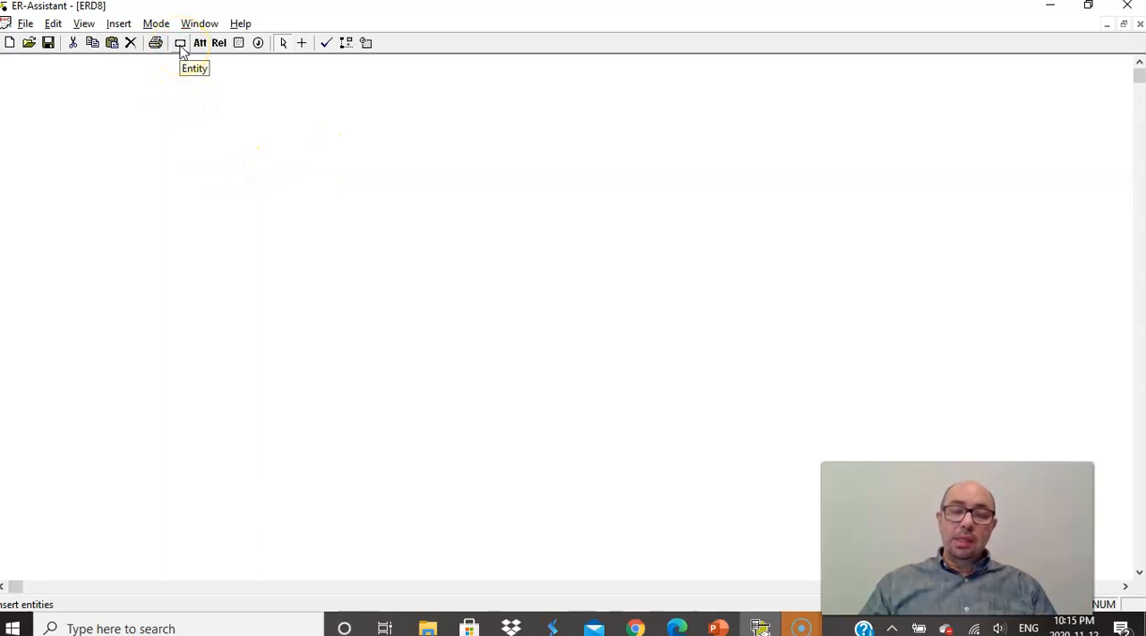
click(118, 24)
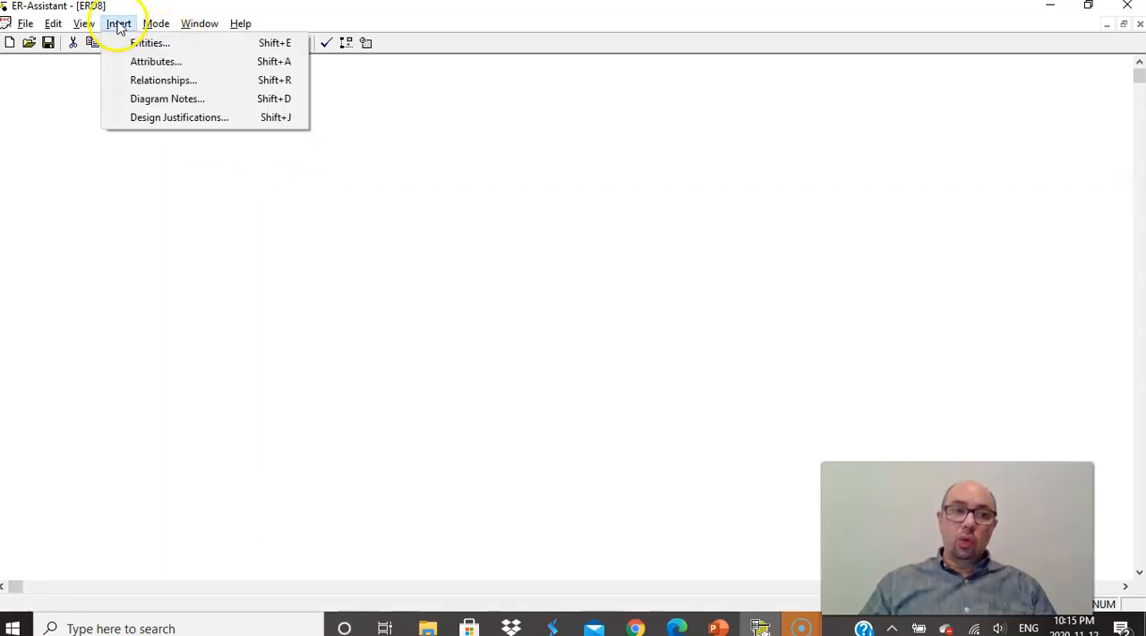
click(141, 45)
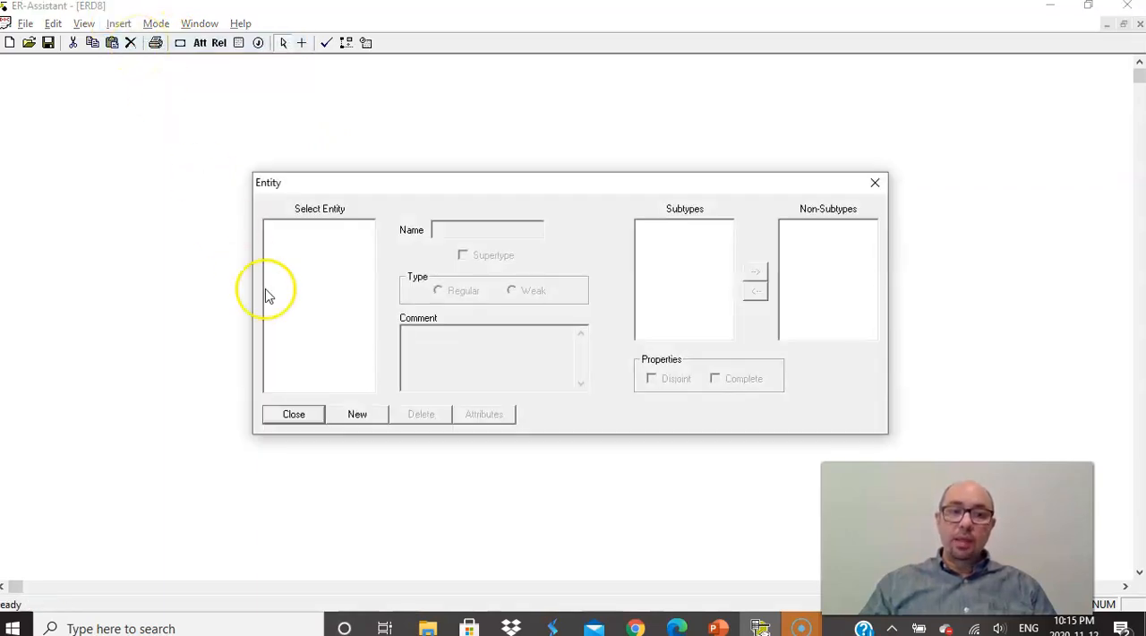
click(357, 416)
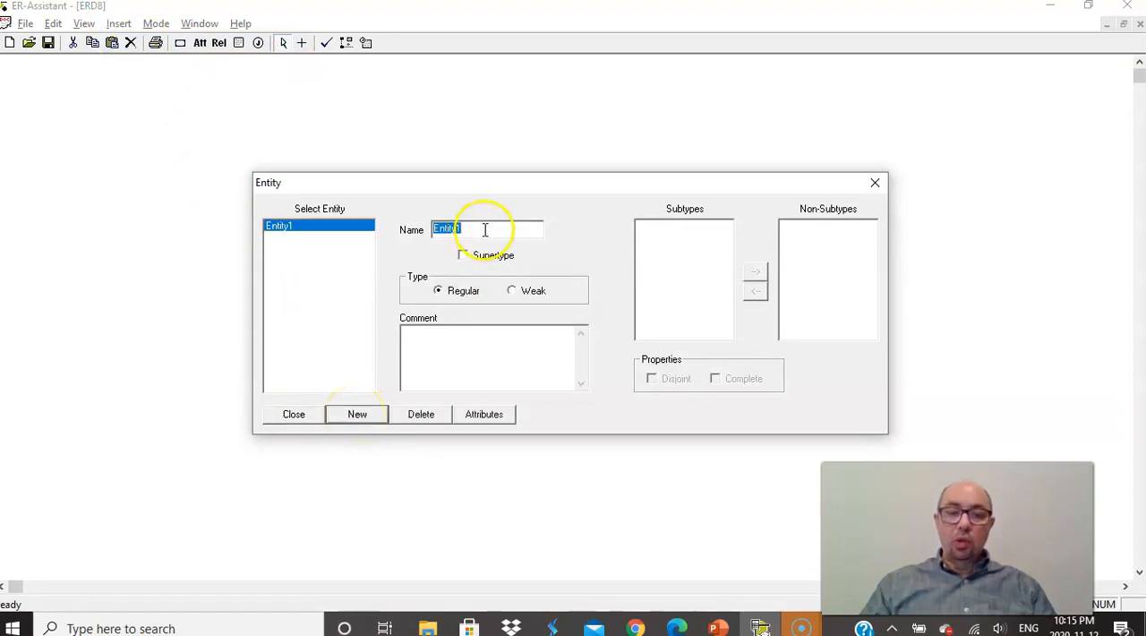
text(DE)
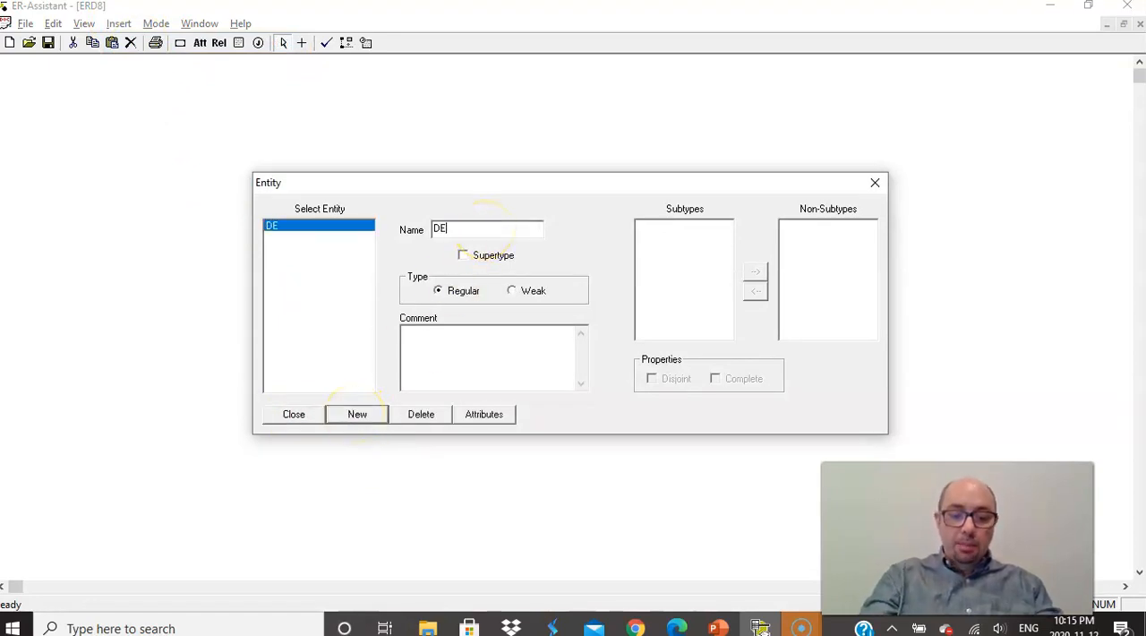
text(PARTMENT)
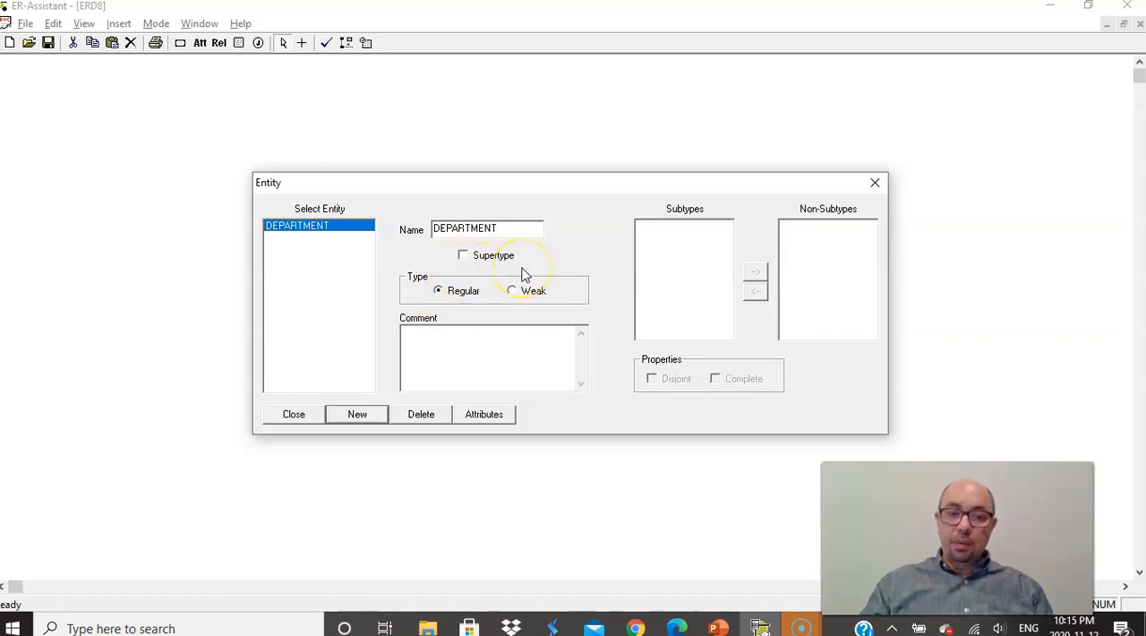
- Add a regular entity named PROFESSOR and a weak entity named APPOINTMENT, and finish entity entry
click(359, 414)
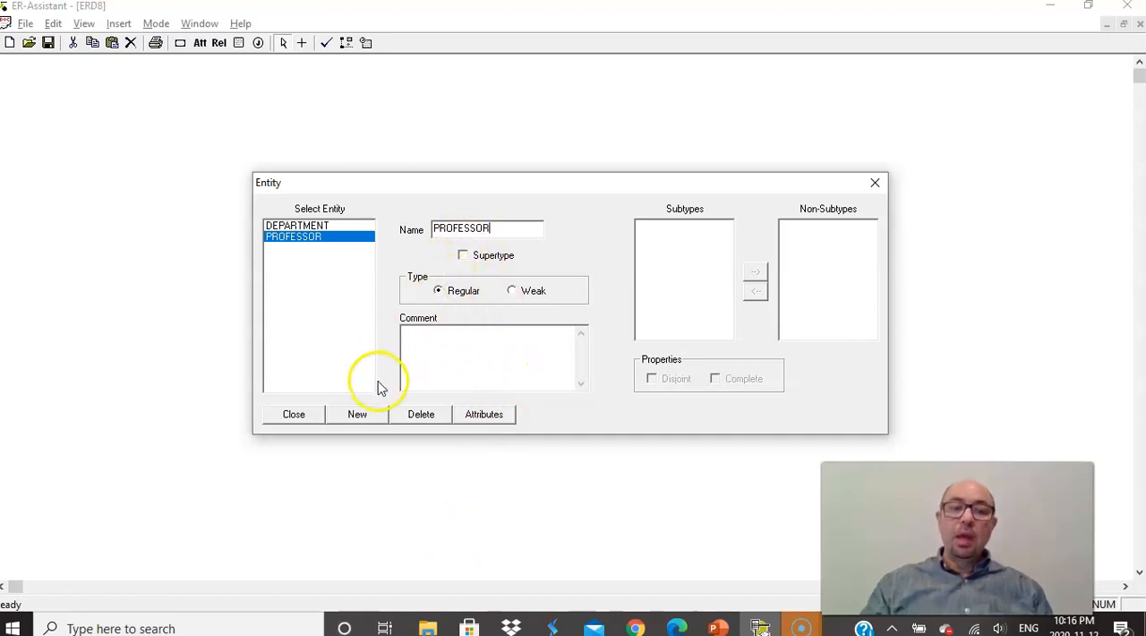
click(357, 417)
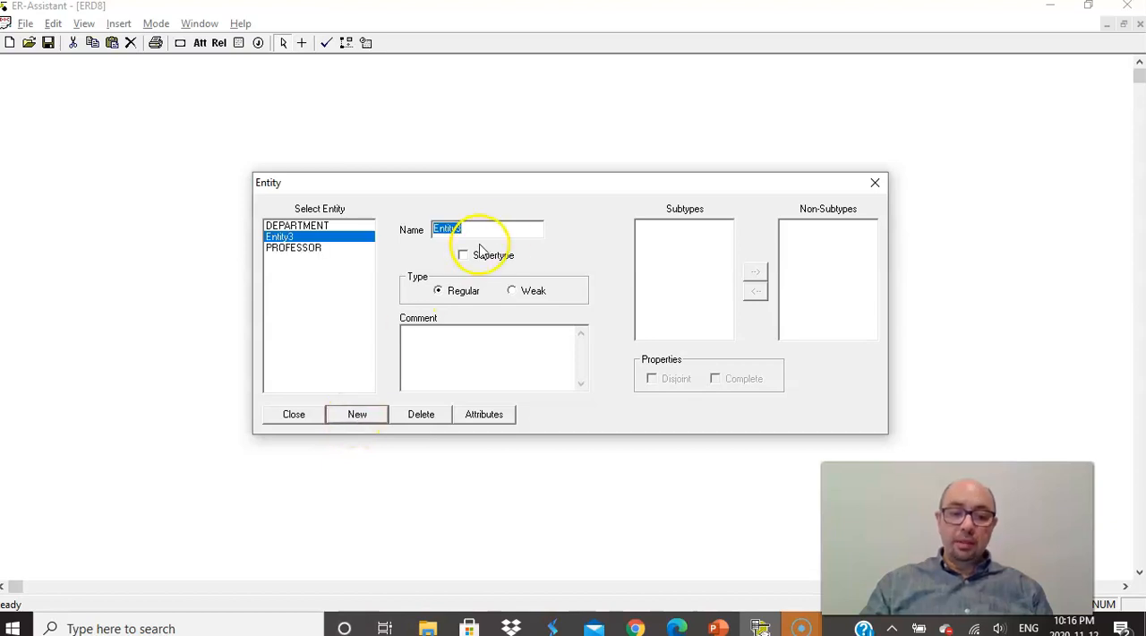
text(APPOI)
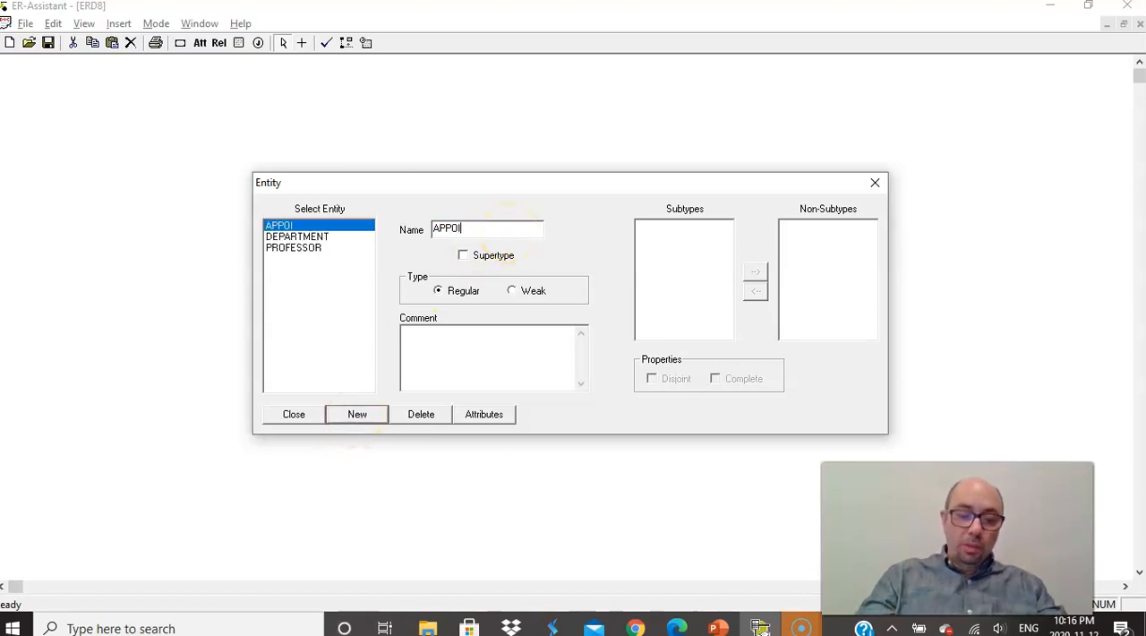
text(NTMENT)
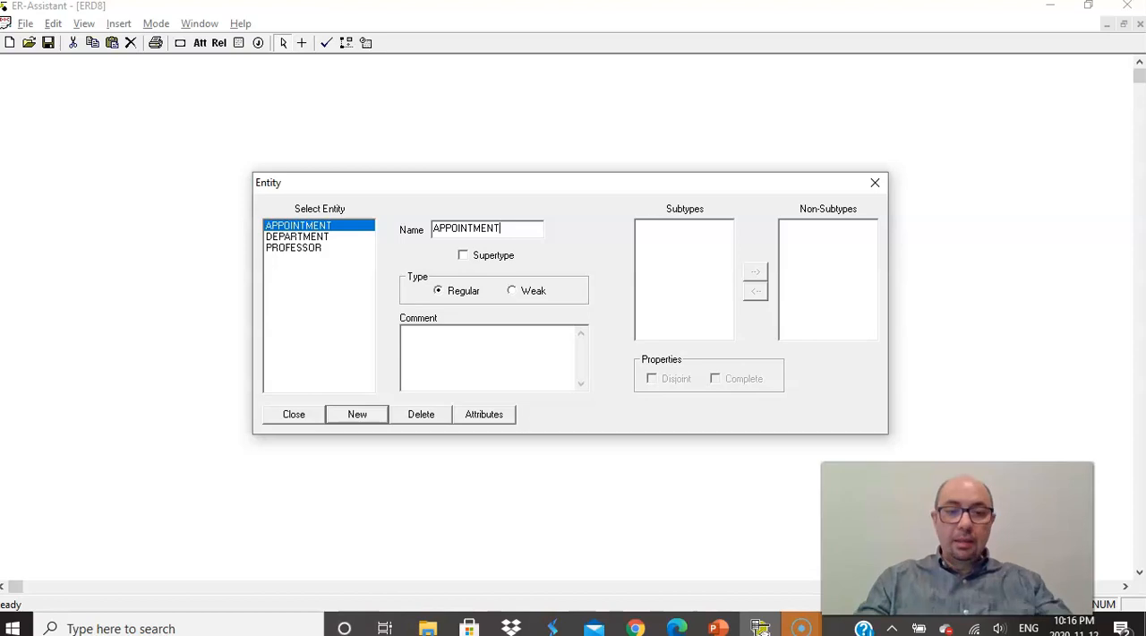
click(513, 291)
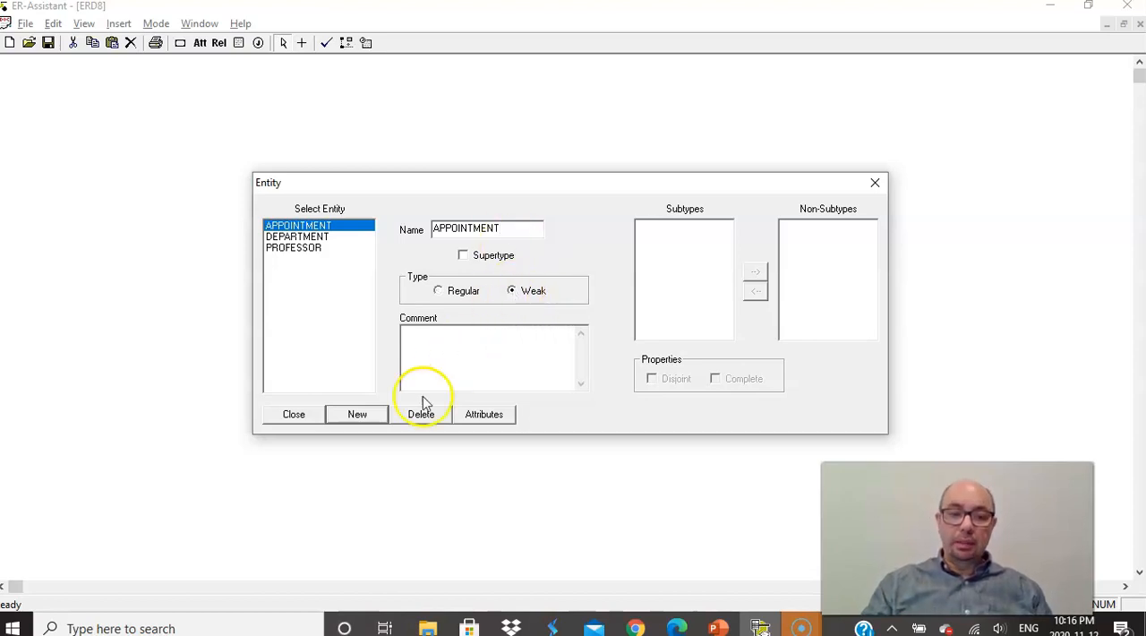
click(293, 415)
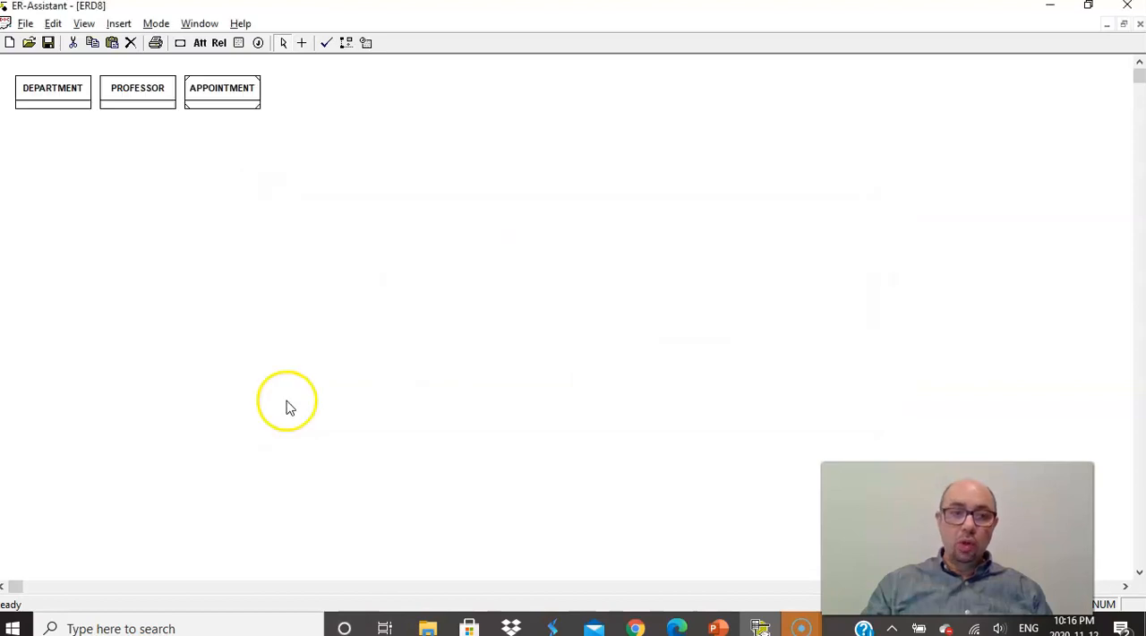
- Arrange the entities with DEPARTMENT and PROFESSOR side by side and APPOINTMENT below, centred between them
drag(221, 95, 533, 220)
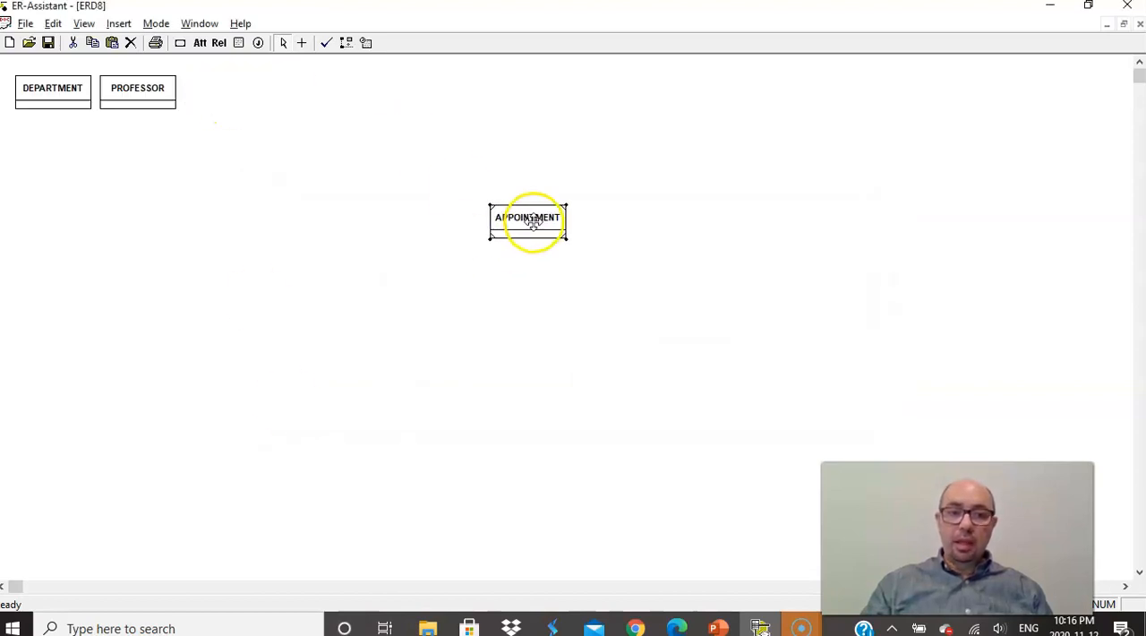
drag(148, 92, 661, 165)
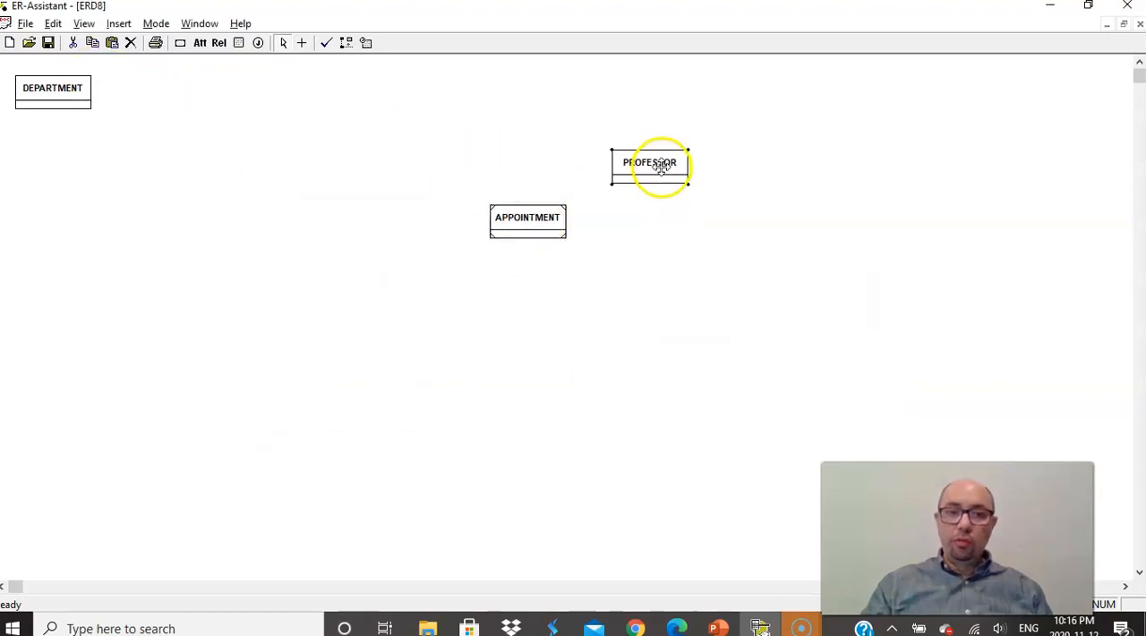
drag(31, 87, 379, 143)
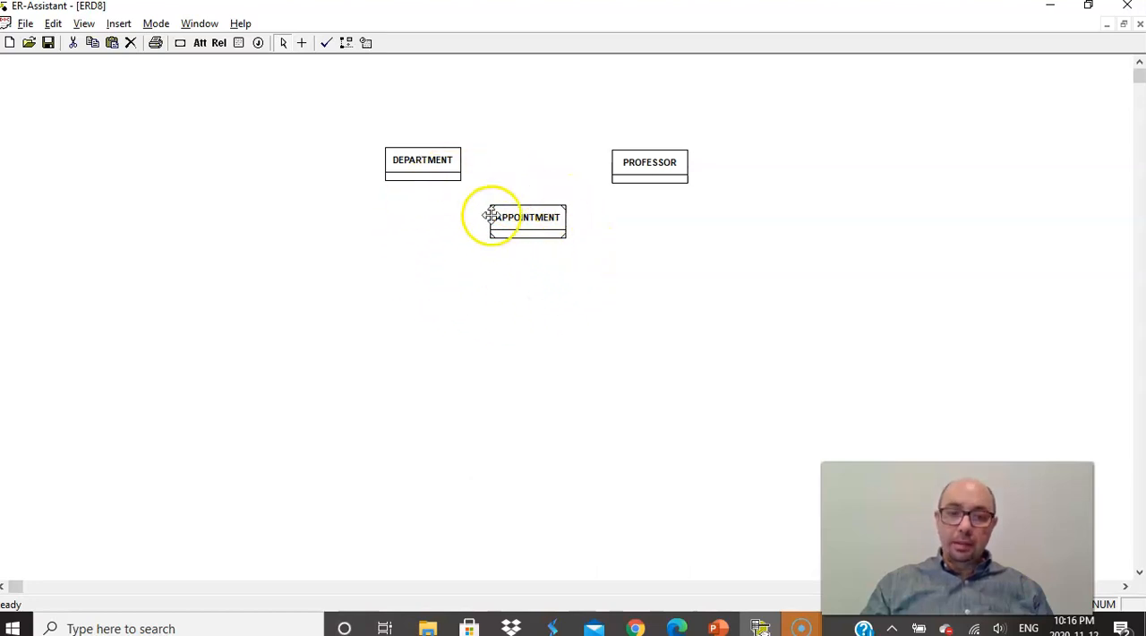
click(528, 220)
- Consult the Highline University data model slide in the slideshow, and add a new relationship in ER-Assistant linking DEPARTMENT to PROFESSOR
key(alt+Tab)
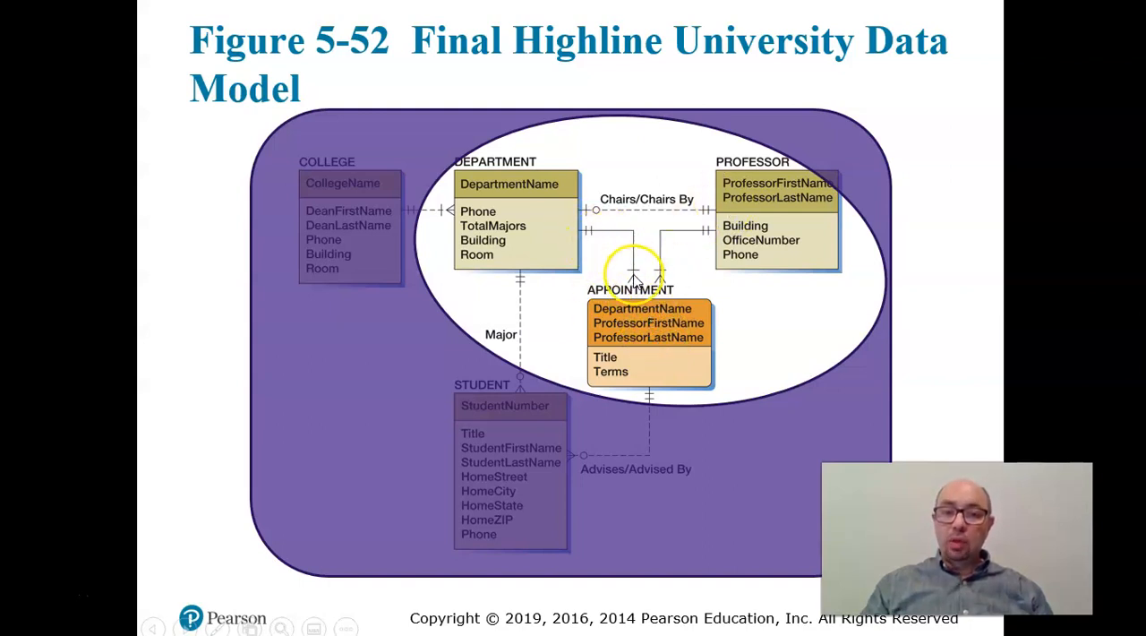
key(alt+Tab)
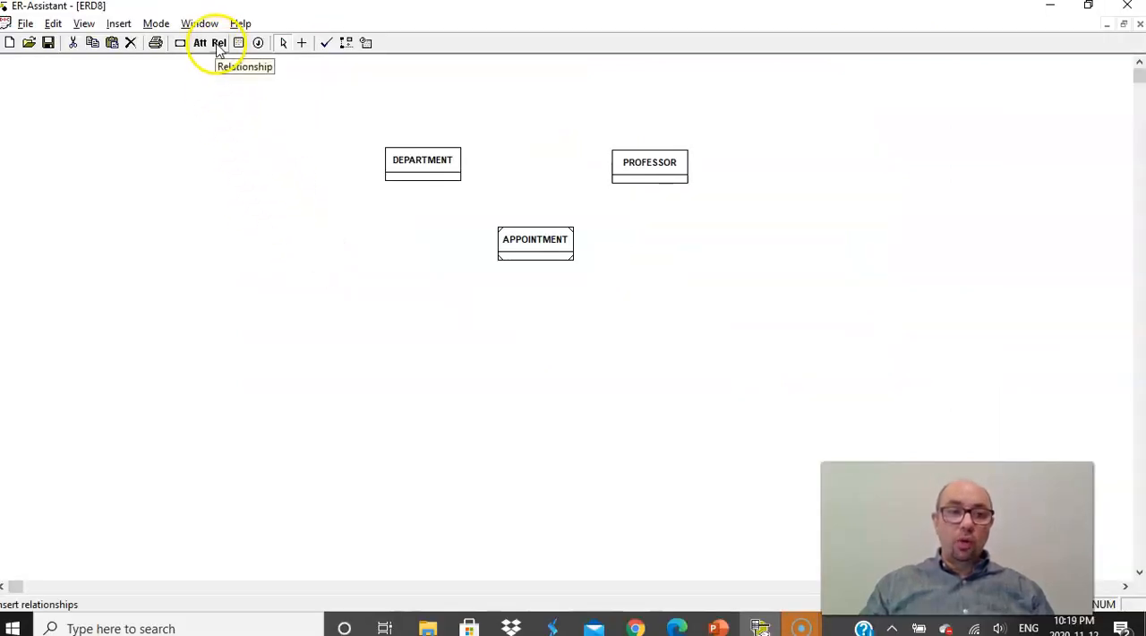
click(118, 23)
click(155, 81)
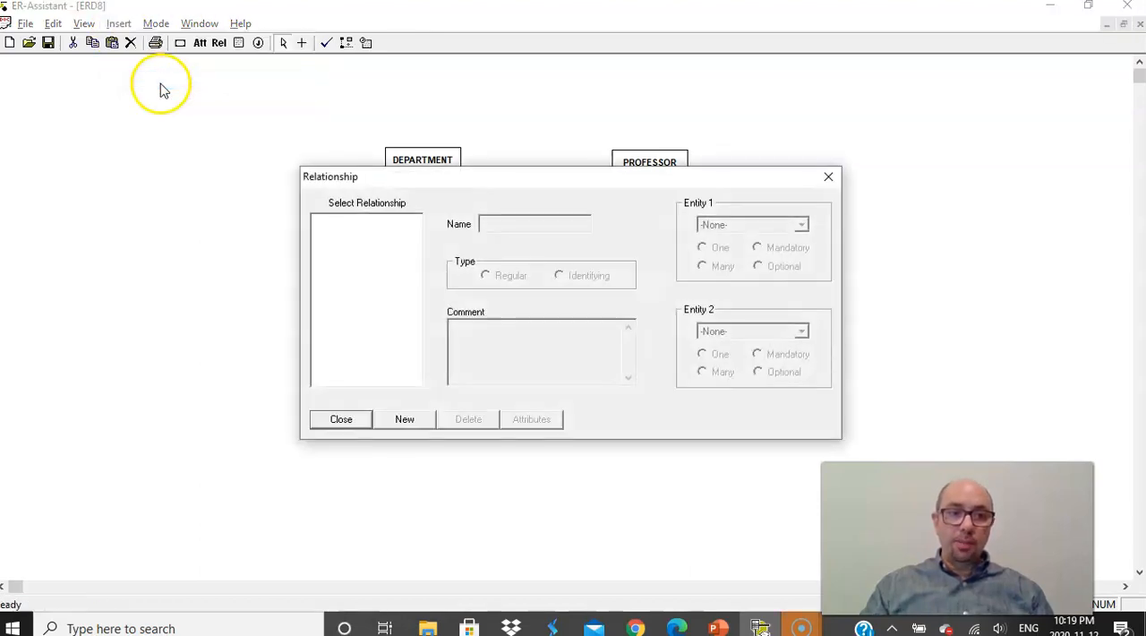
click(402, 419)
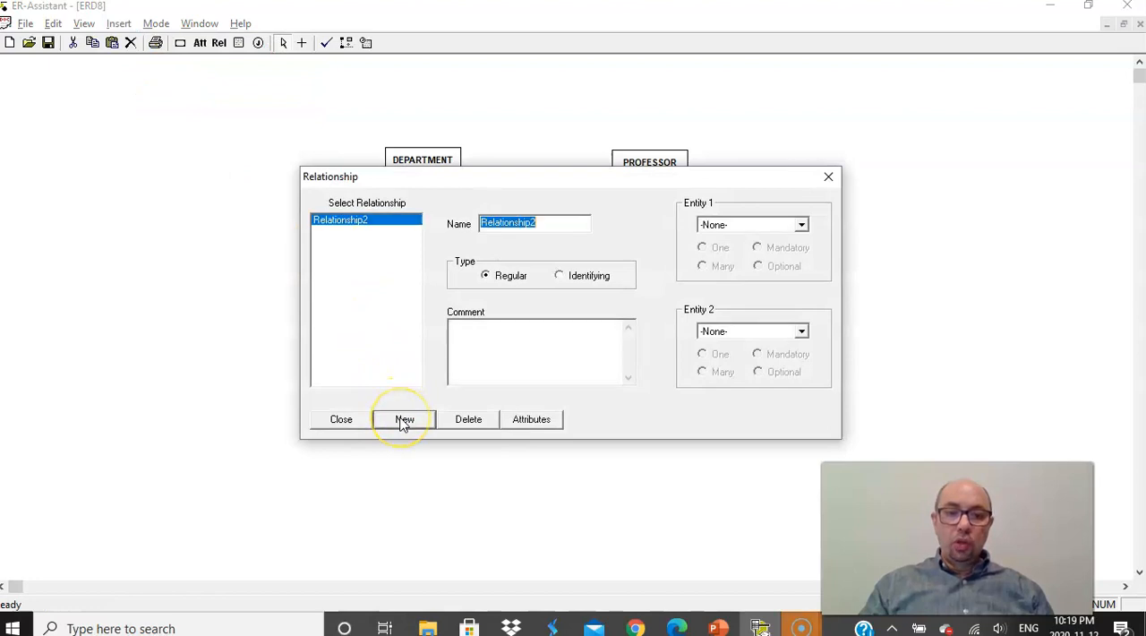
click(802, 226)
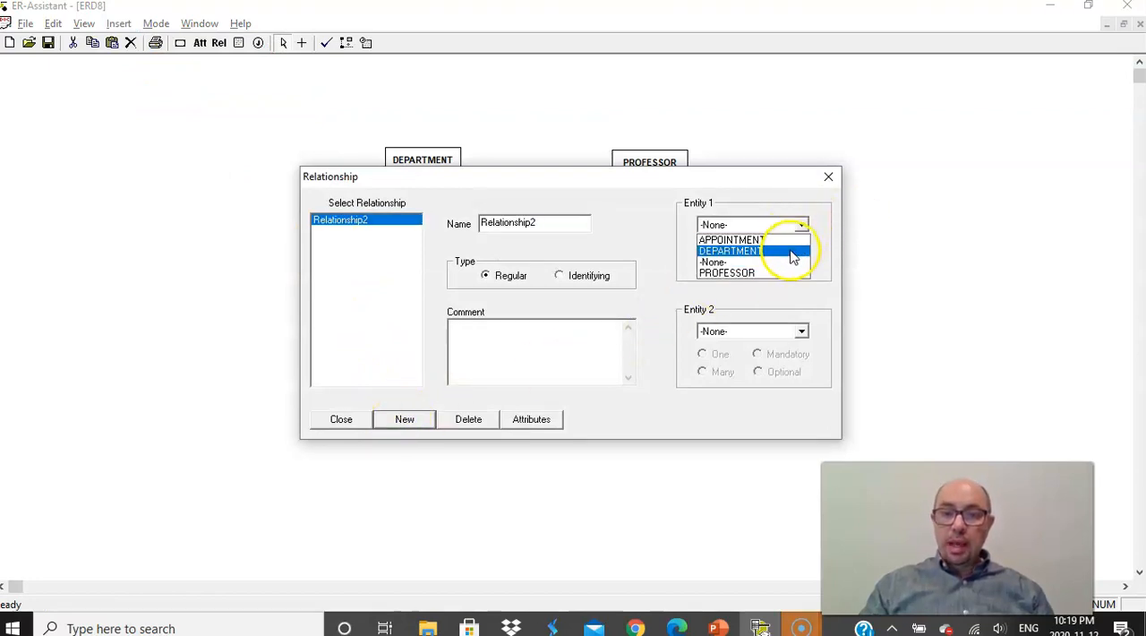
click(793, 260)
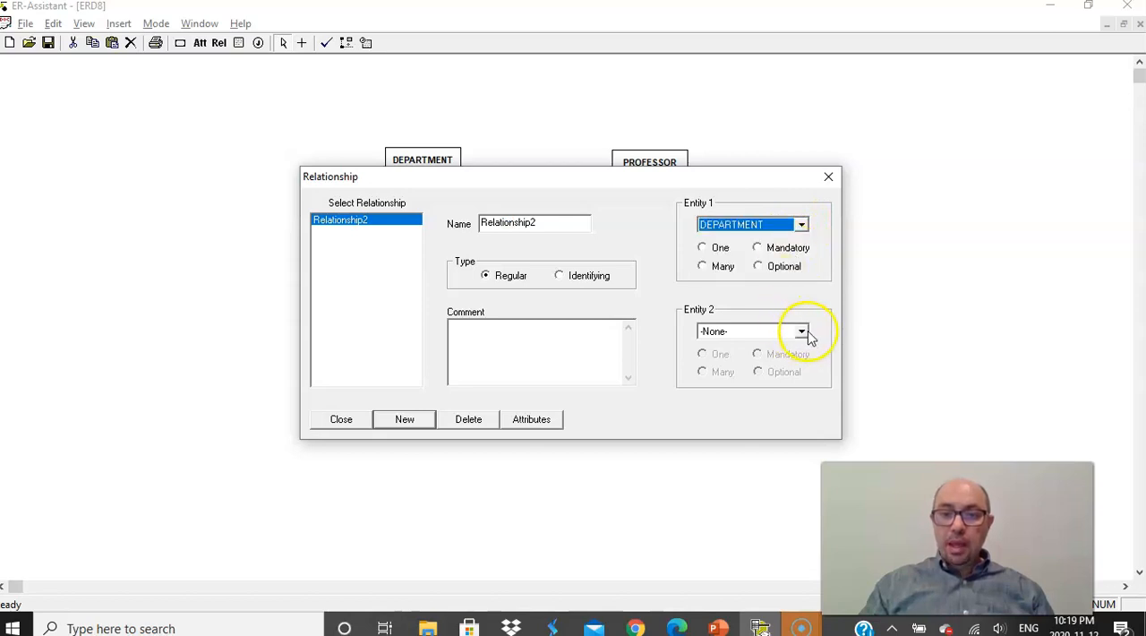
click(804, 332)
click(788, 379)
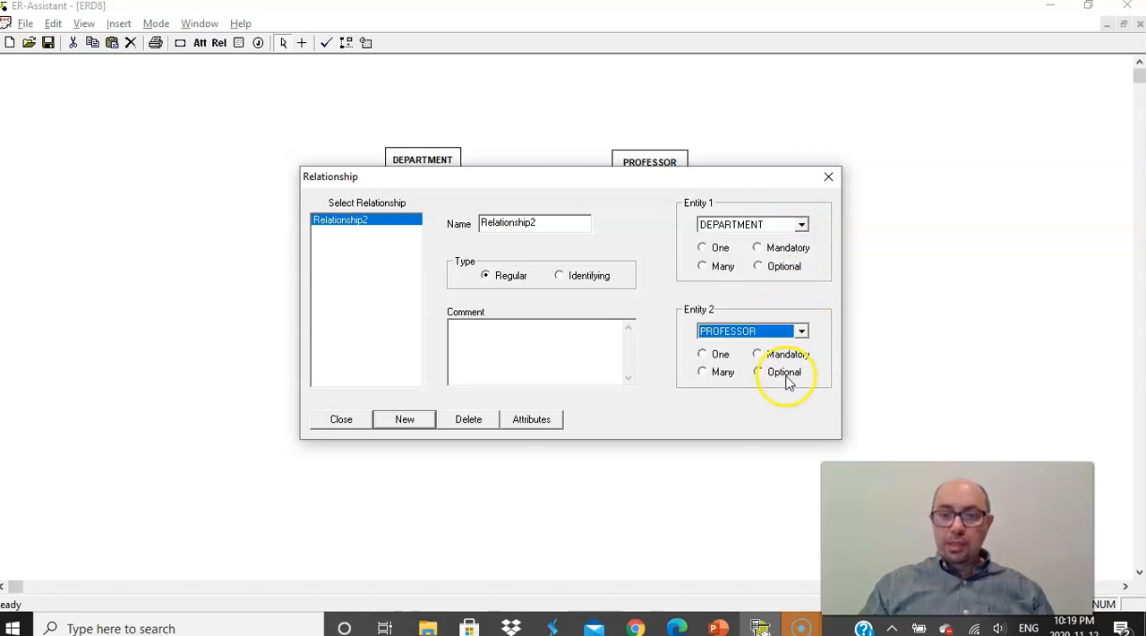
- Set DEPARTMENT to One and Optional, PROFESSOR to One and Mandatory, and name the relationship Chairs/Chairs By
click(703, 250)
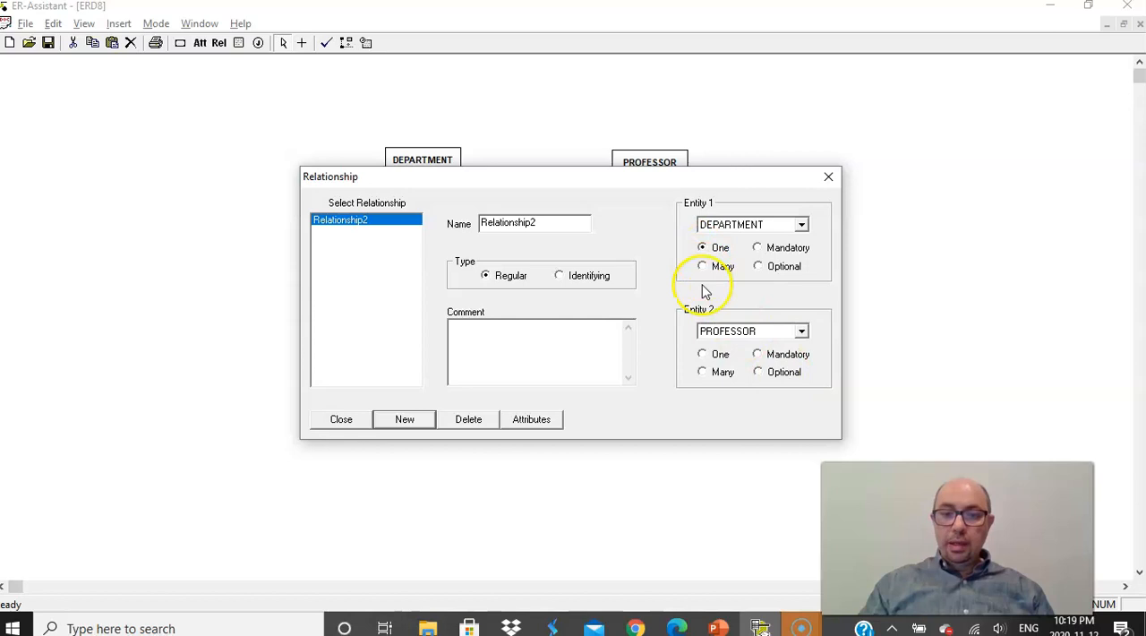
click(703, 355)
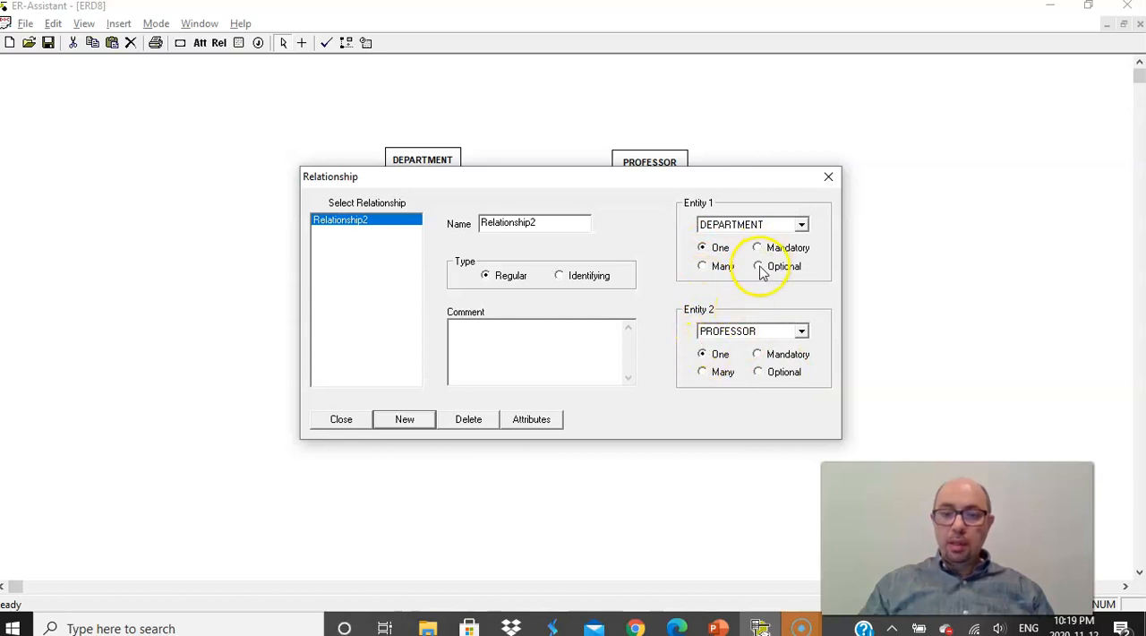
click(759, 268)
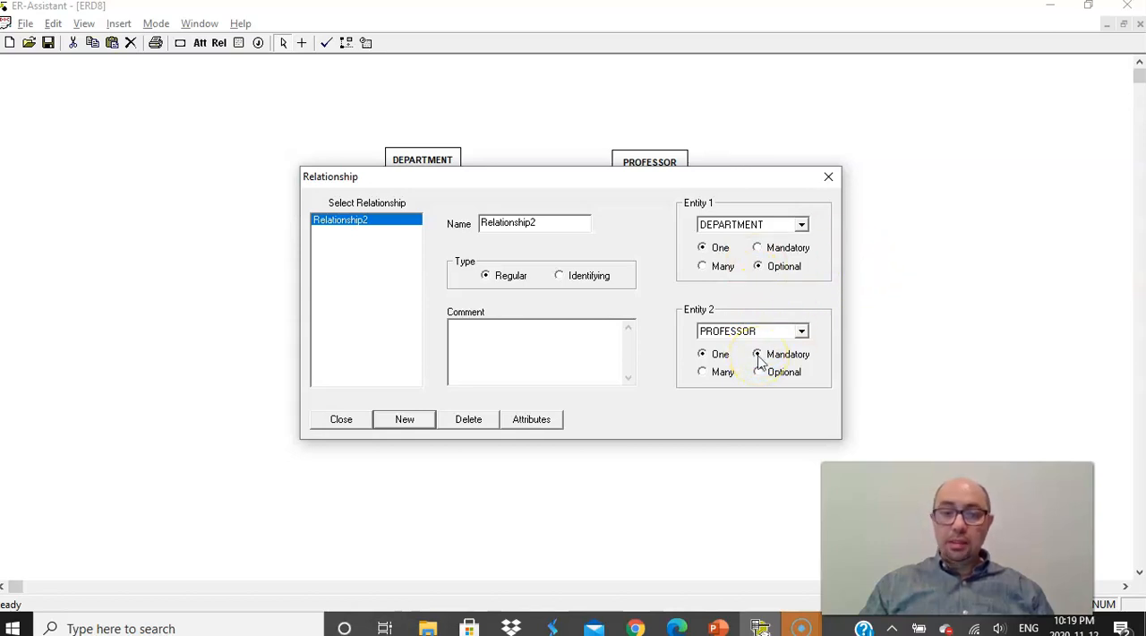
drag(555, 224, 466, 218)
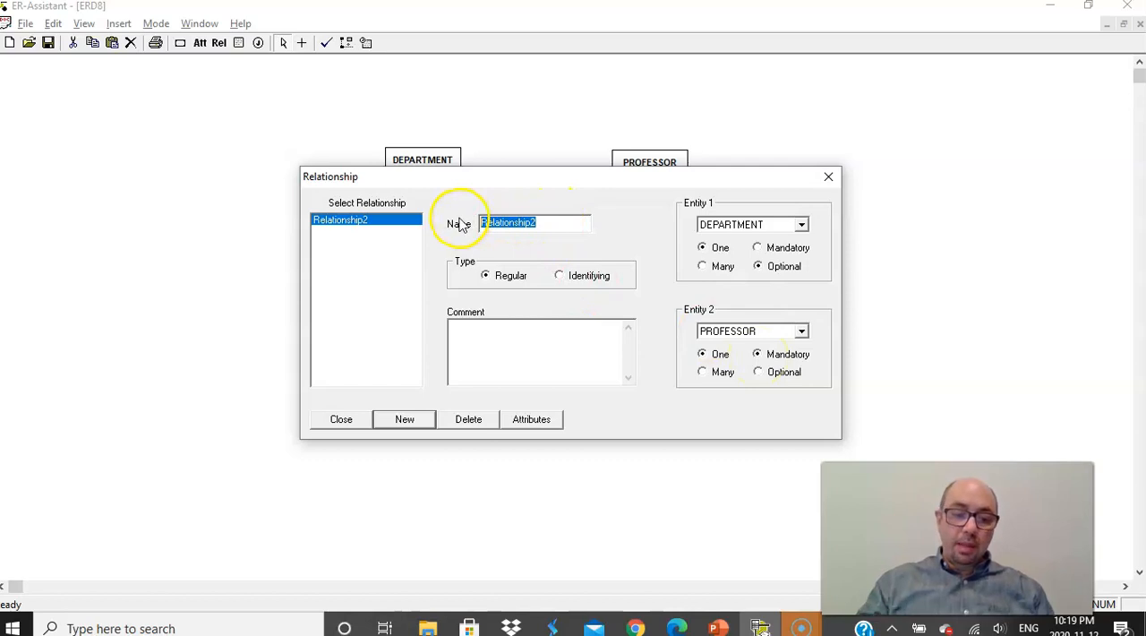
text(Chairs/Chairs By)
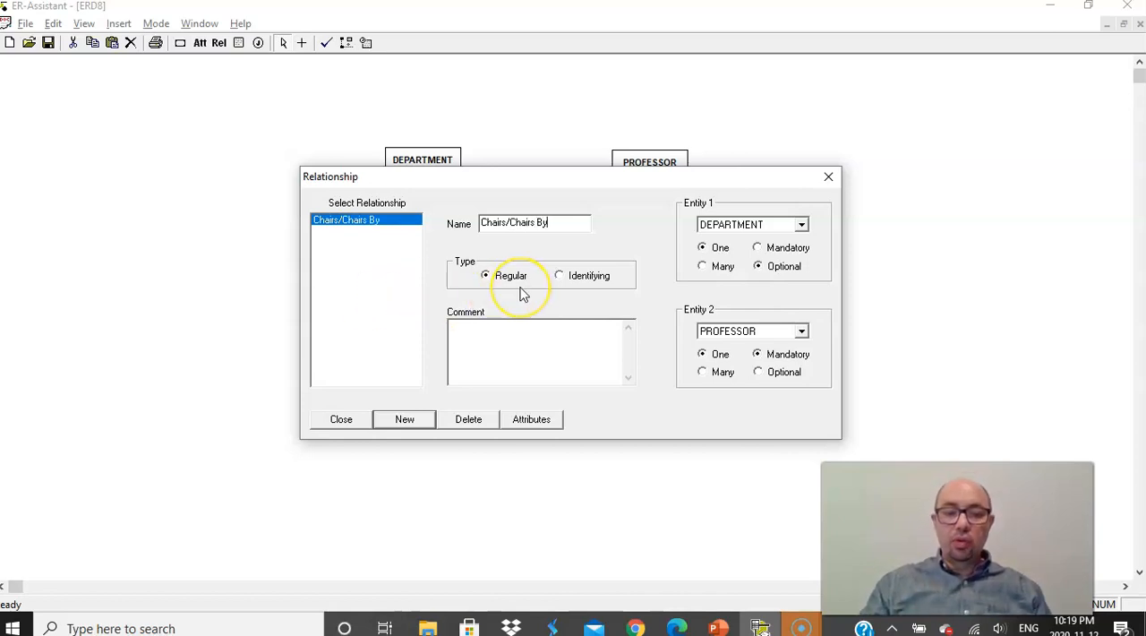
- Add an identifying relationship between DEPARTMENT, set to One and Mandatory, and APPOINTMENT, set to Many and Mandatory
click(408, 420)
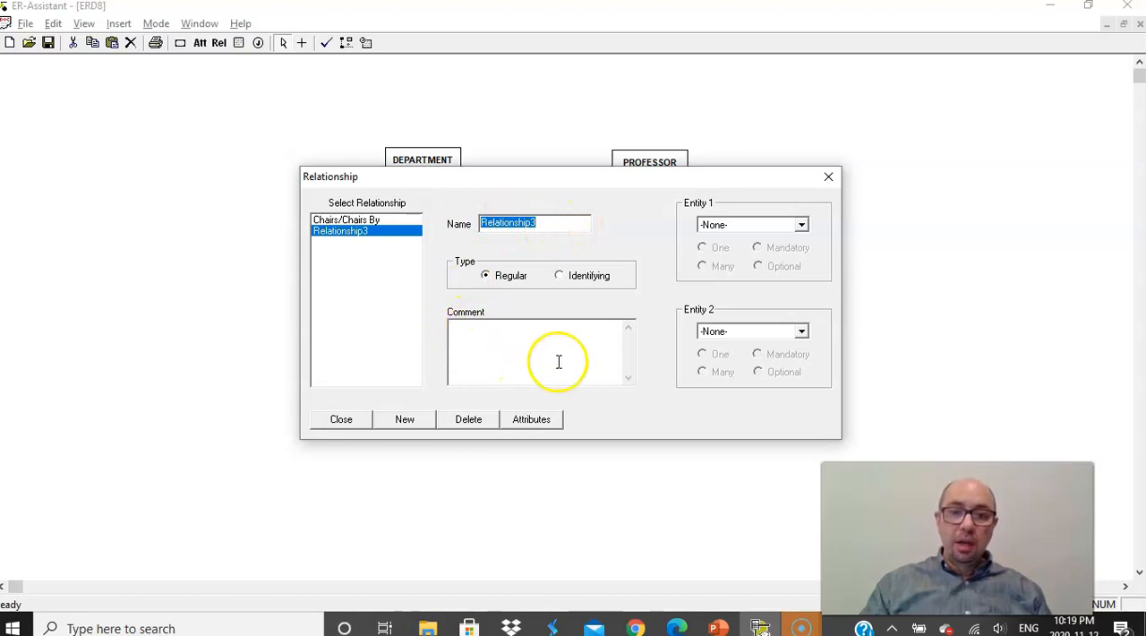
click(801, 226)
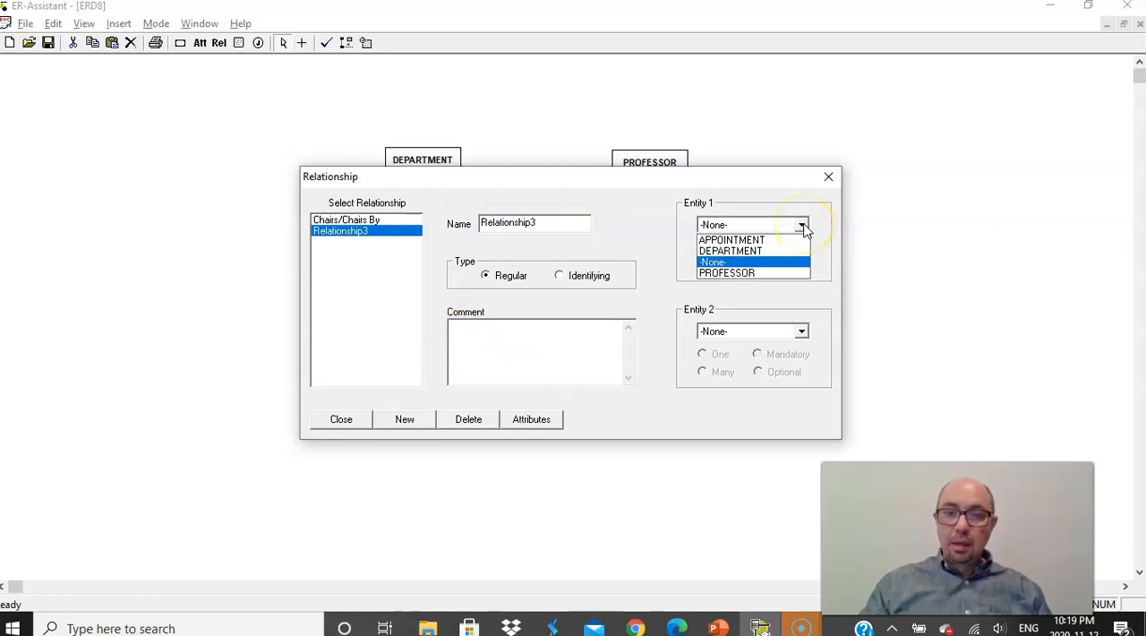
click(784, 250)
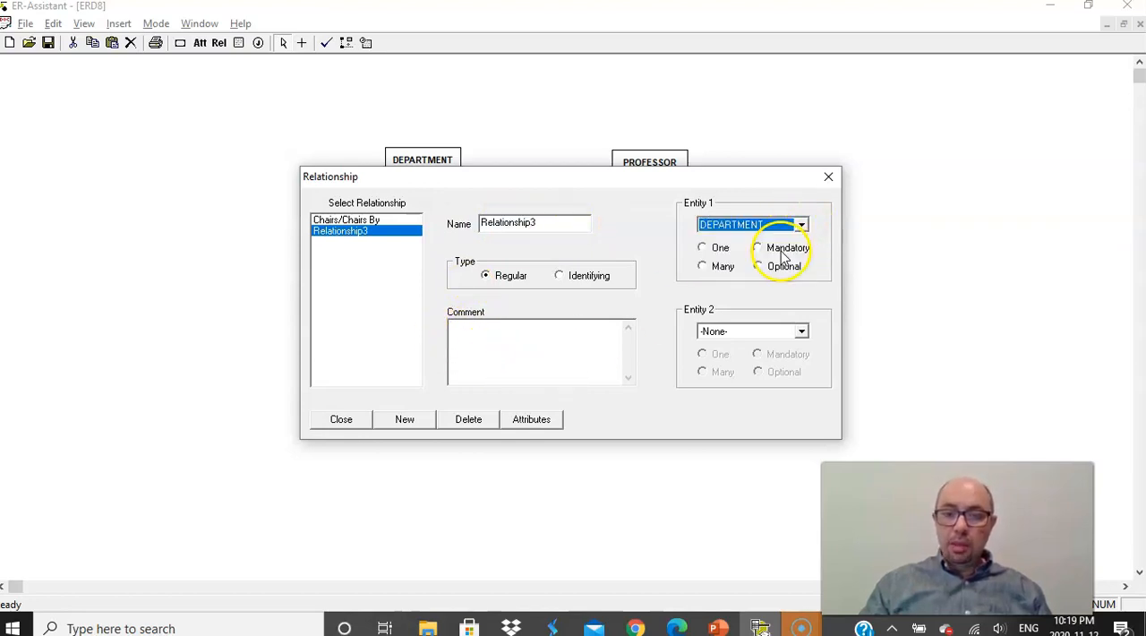
click(800, 329)
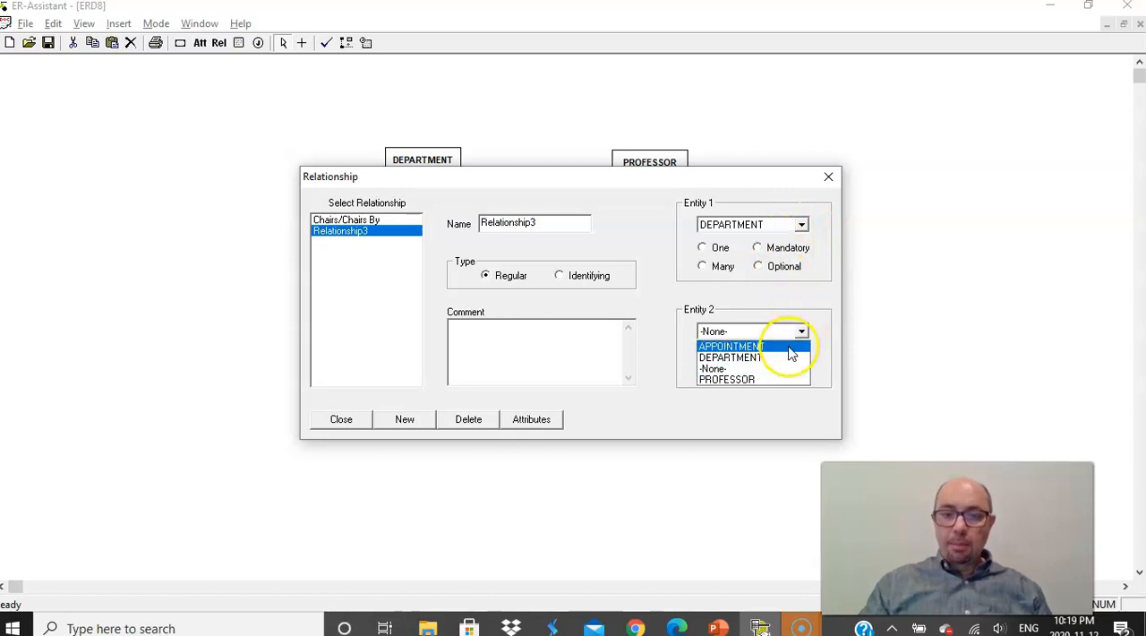
click(772, 340)
click(703, 248)
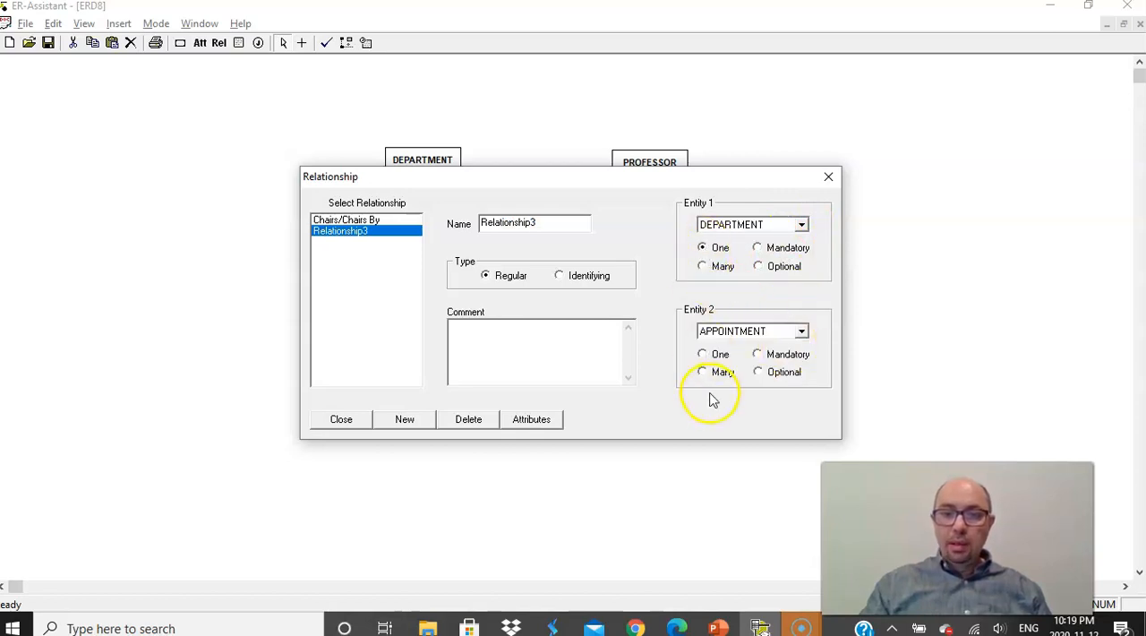
click(758, 248)
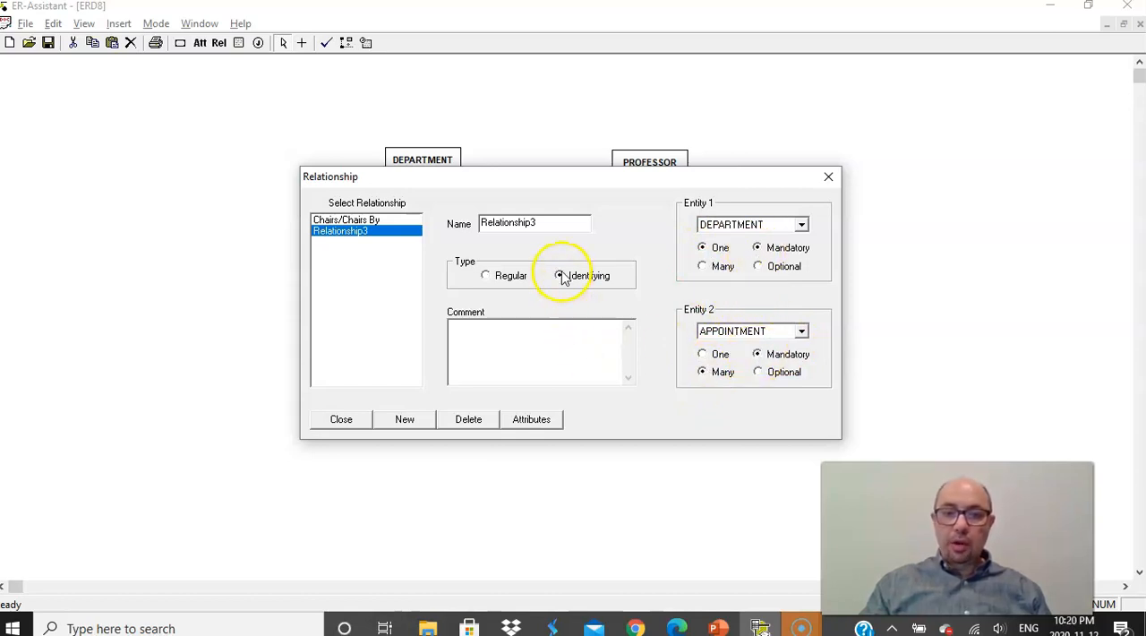
- Add an identifying relationship between PROFESSOR, set to One and Mandatory, and APPOINTMENT, set to Many and Mandatory
click(406, 421)
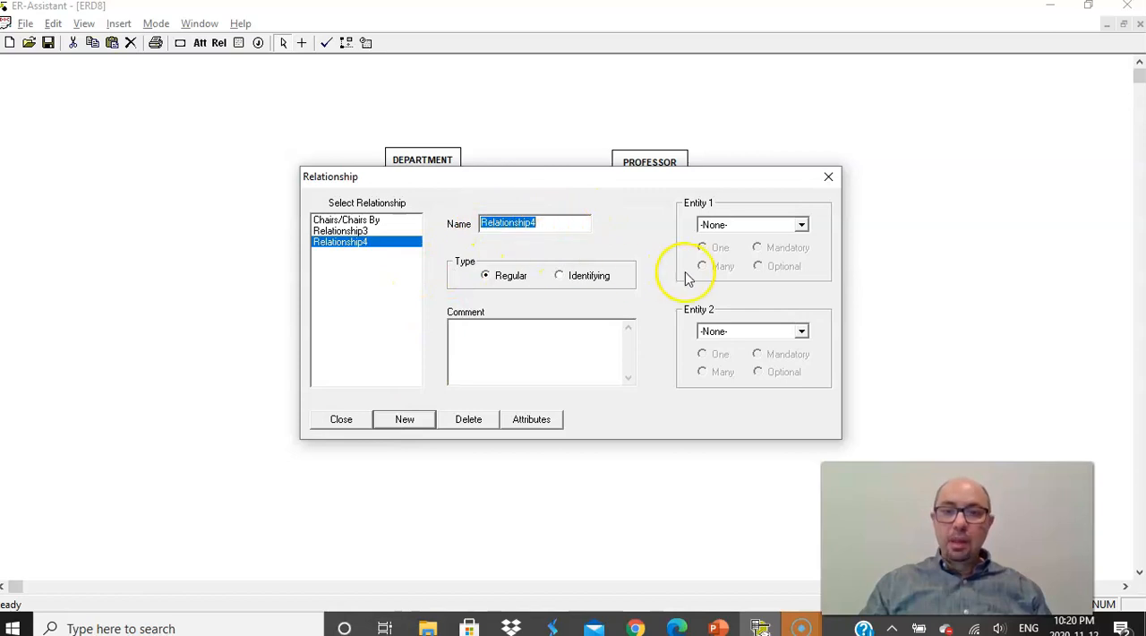
click(801, 225)
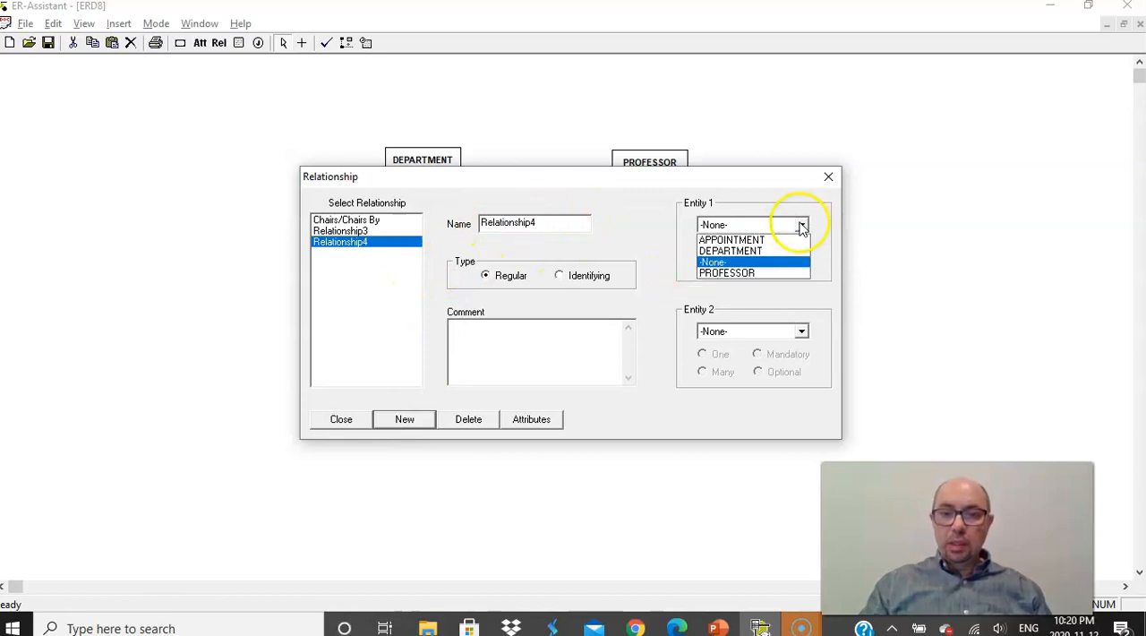
click(781, 272)
click(801, 333)
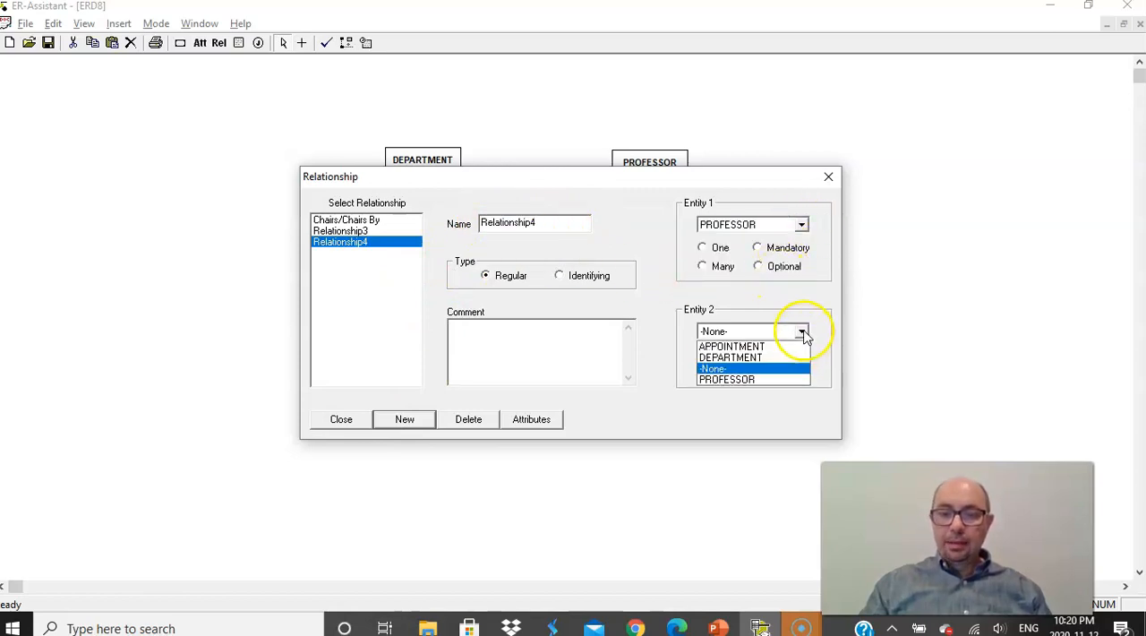
click(786, 347)
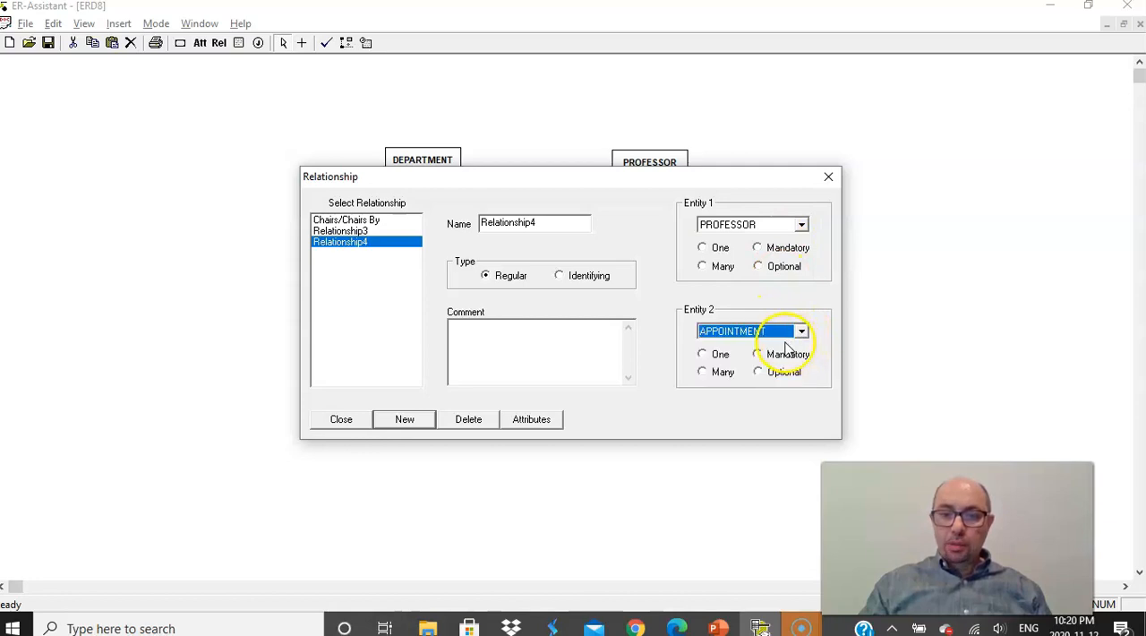
click(704, 249)
click(704, 250)
click(702, 372)
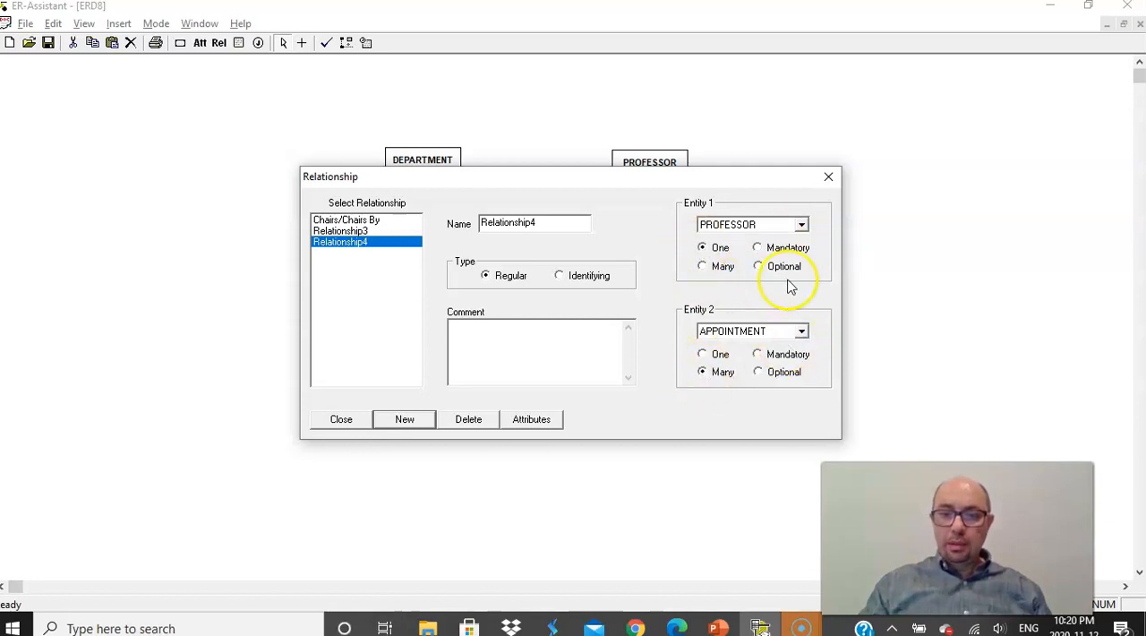
click(759, 355)
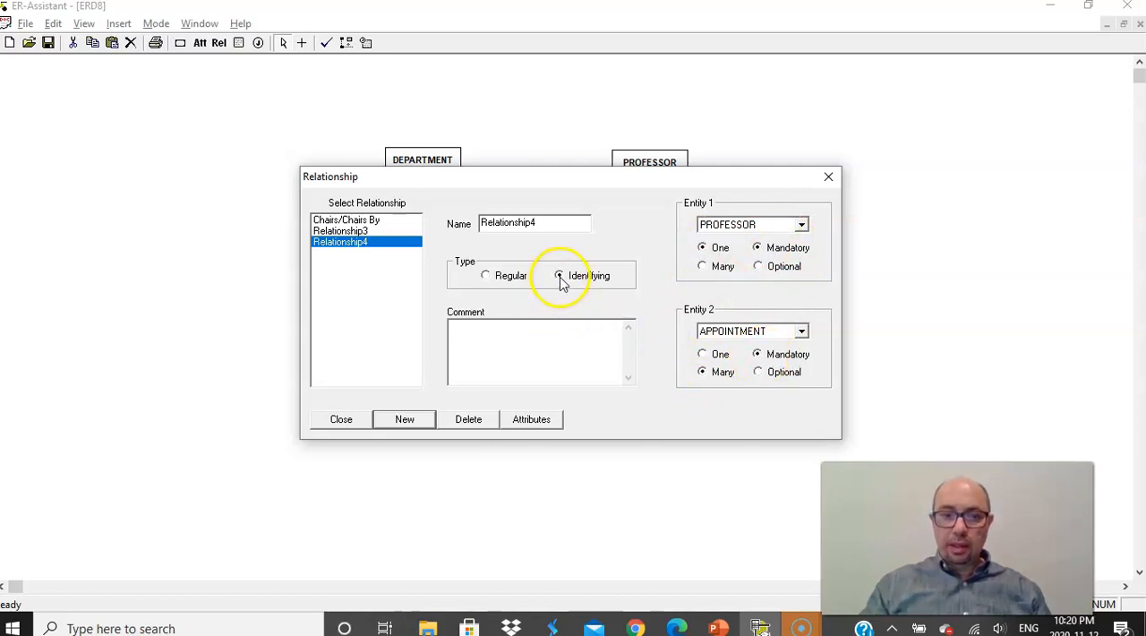
click(341, 420)
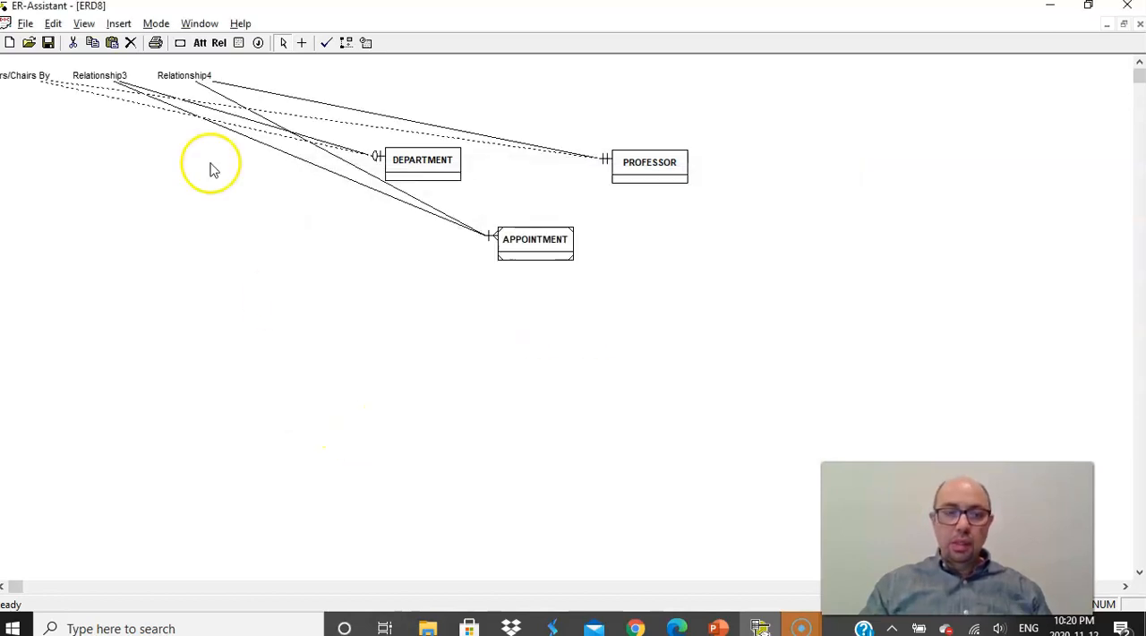
- Move the three relationship labels between their connected entities, with Chairs/Chairs By above the two identifying ones, and run a consistency check on the diagram
drag(191, 75, 556, 175)
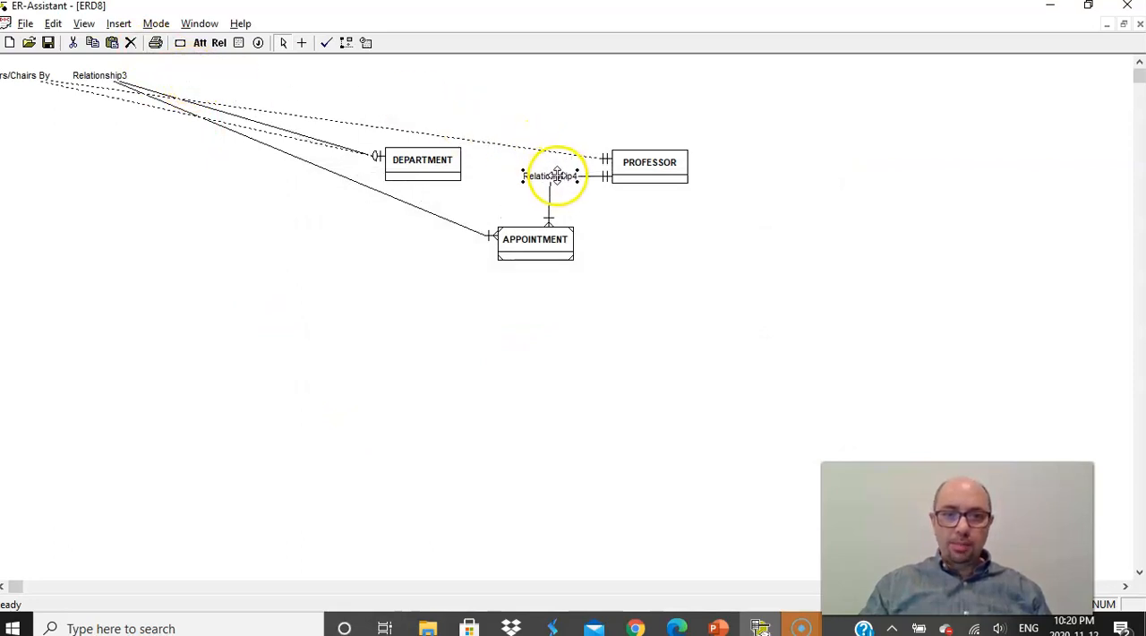
drag(111, 77, 501, 173)
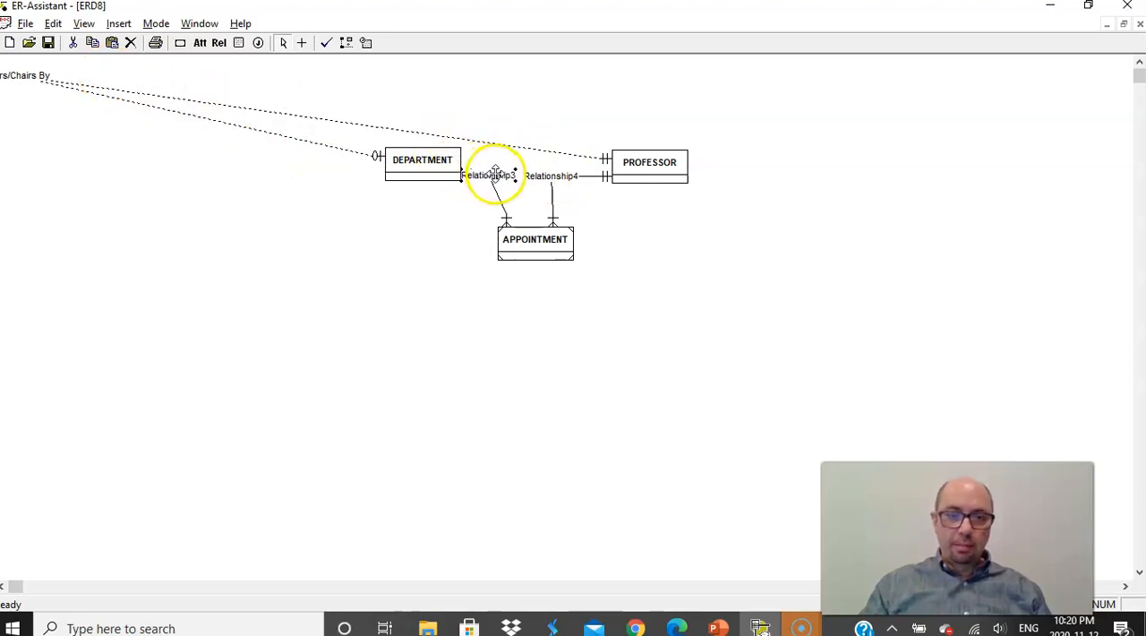
drag(20, 75, 546, 152)
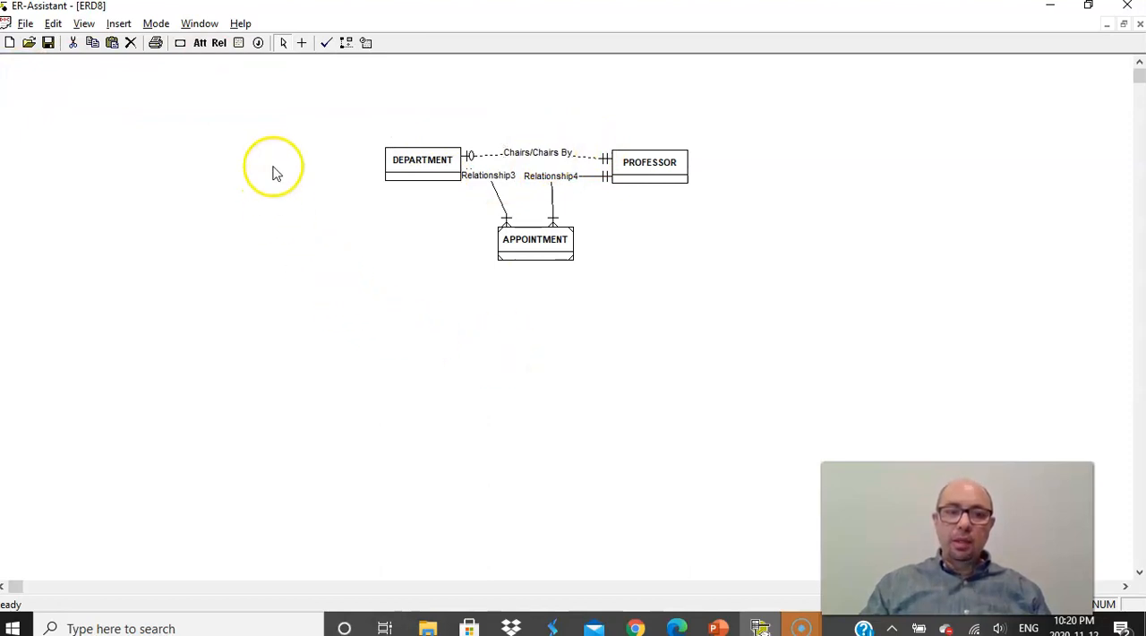
click(326, 47)
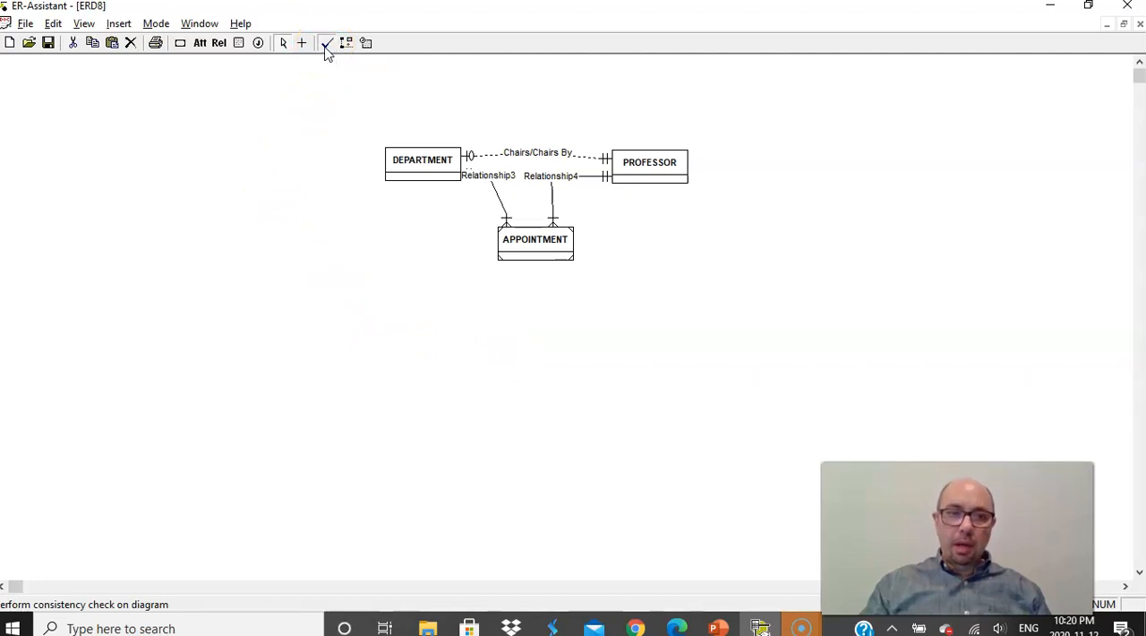